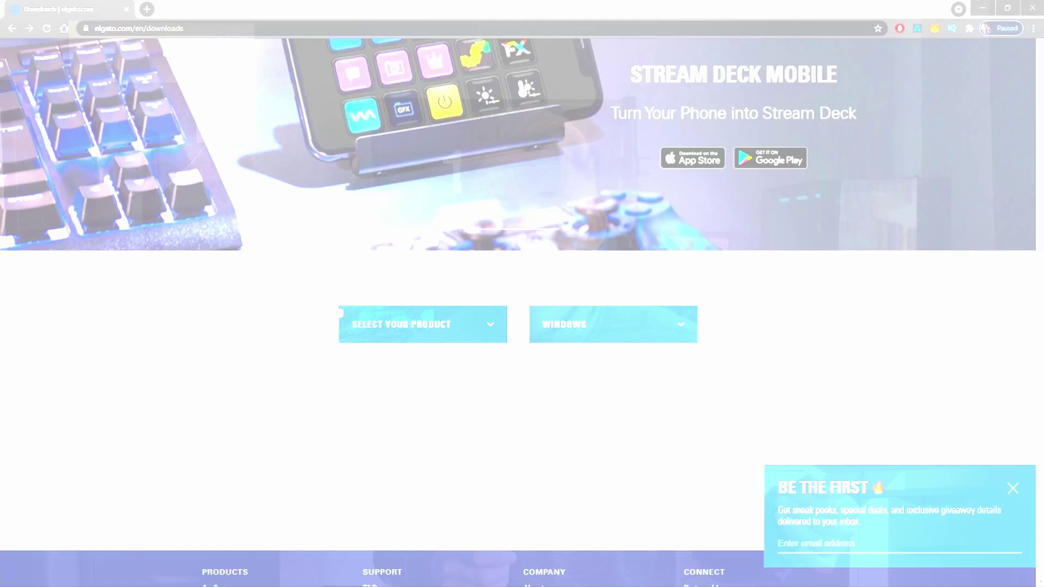
- Select Stream Deck as the Elgato download product, then locate the Stream Deck (10) process in Task Manager
{"action": "left_click", "coordinate": [459, 312]}
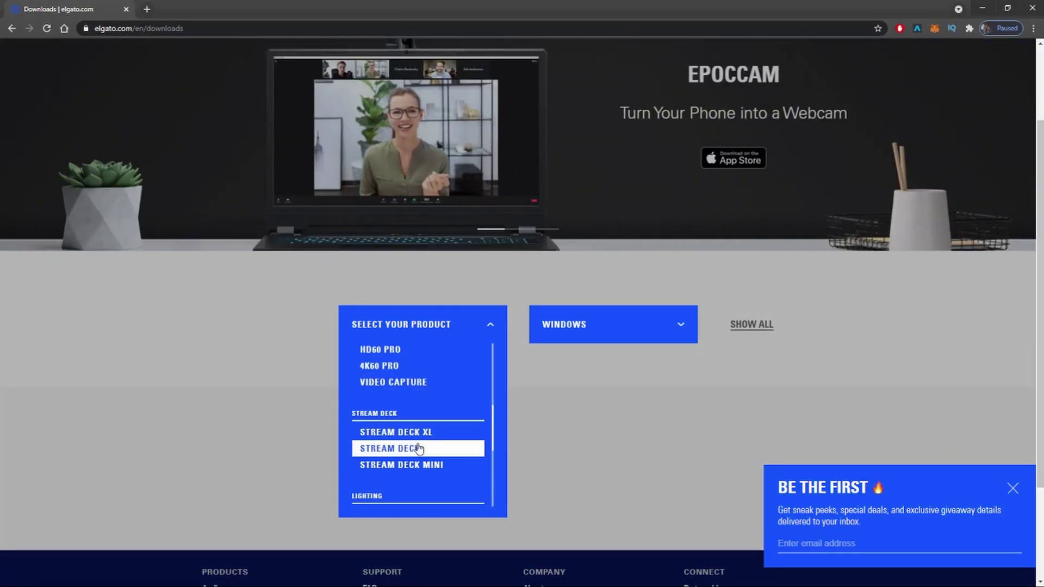
{"action": "left_click", "coordinate": [413, 448]}
{"action": "scroll", "coordinate": [601, 410], "scroll_direction": "down", "scroll_amount": 2}
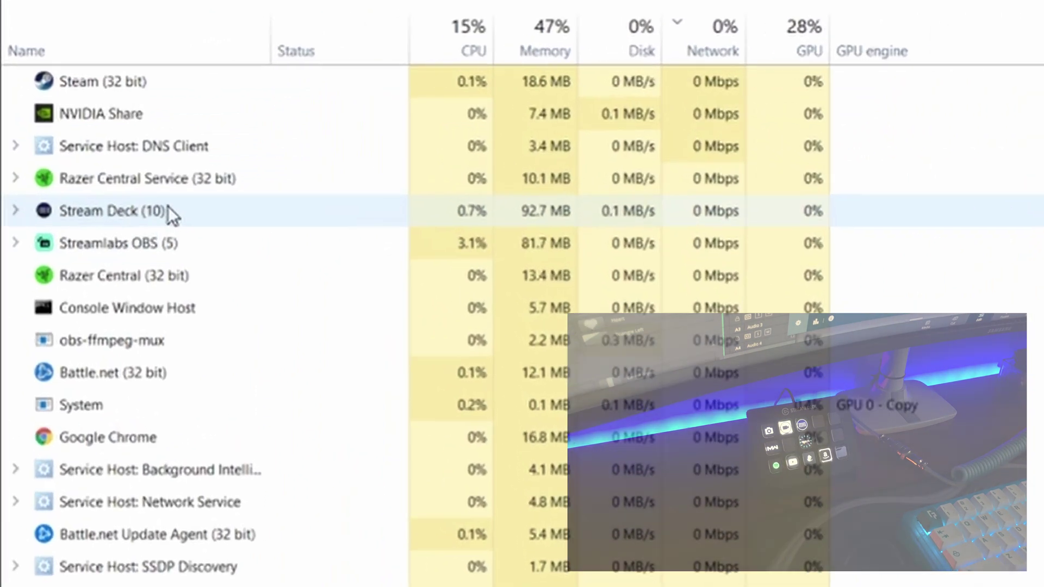
{"action": "left_click", "coordinate": [93, 141]}
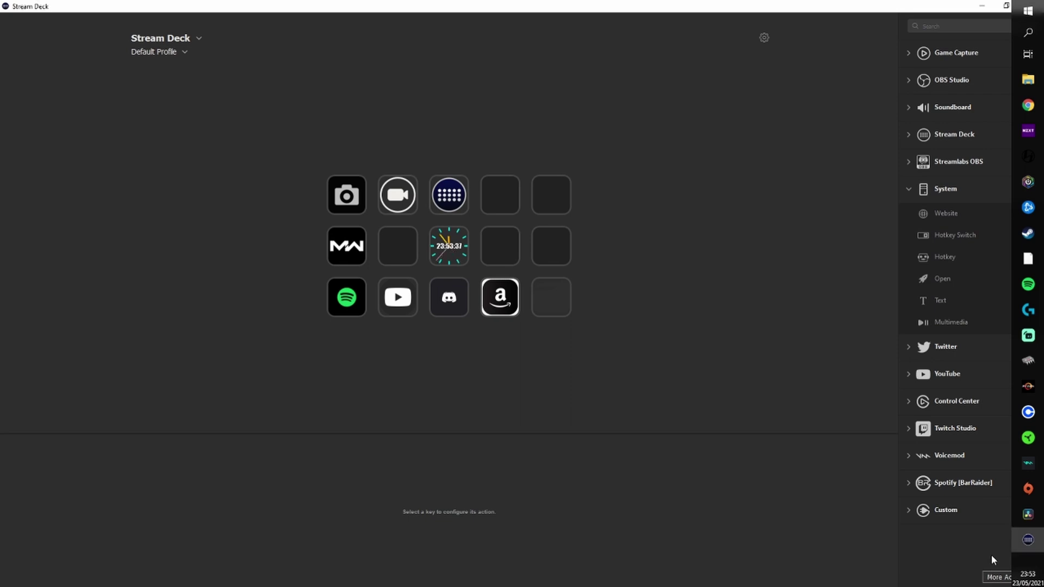
{"action": "left_click", "coordinate": [1003, 577]}
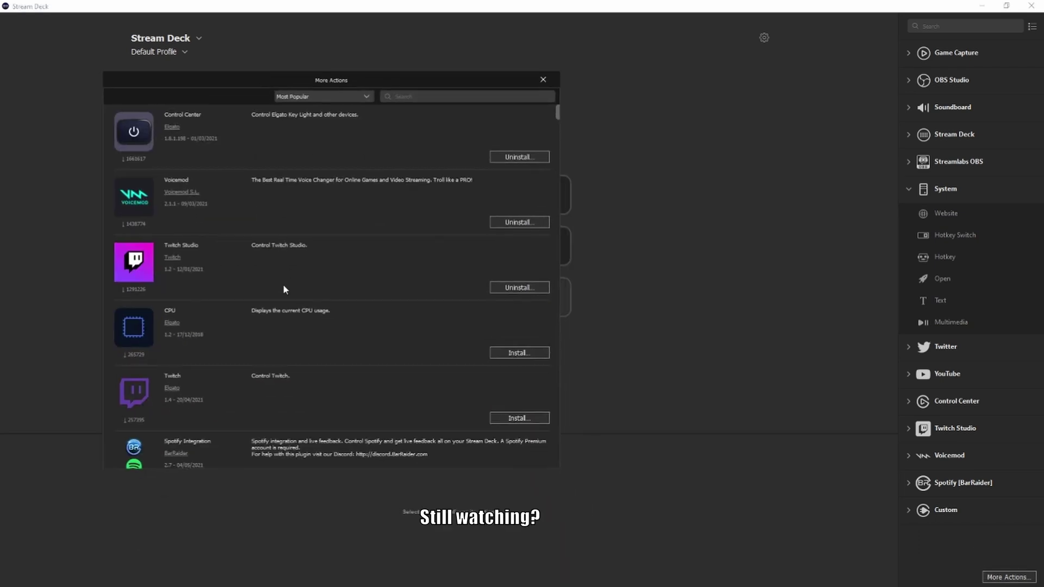
{"action": "scroll", "coordinate": [285, 310], "scroll_direction": "down", "scroll_amount": 15}
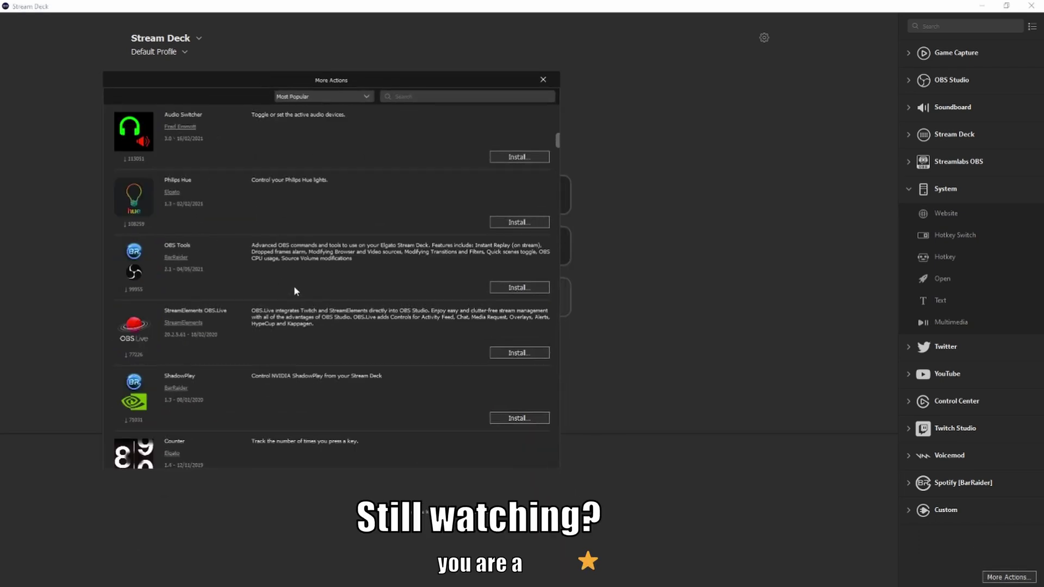
{"action": "scroll", "coordinate": [302, 284], "scroll_direction": "down", "scroll_amount": 20}
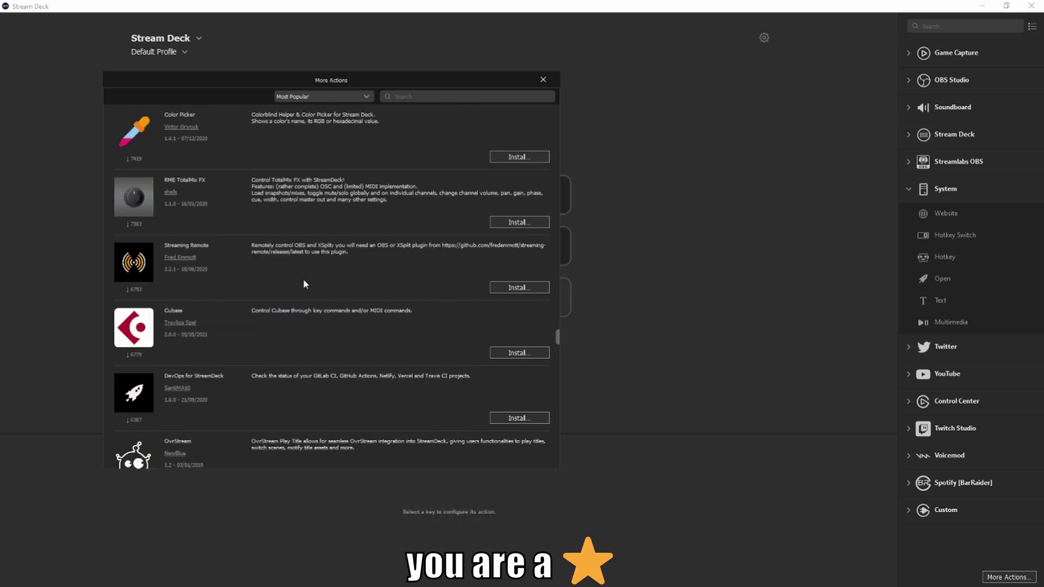
{"action": "scroll", "coordinate": [303, 283], "scroll_direction": "down", "scroll_amount": 10}
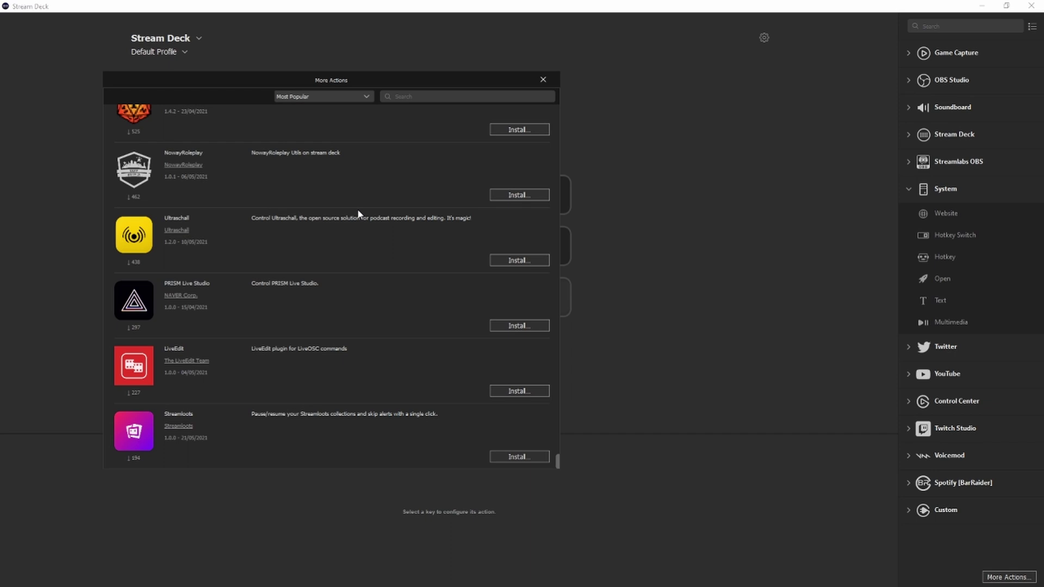
{"action": "scroll", "coordinate": [443, 231], "scroll_direction": "up", "scroll_amount": 20}
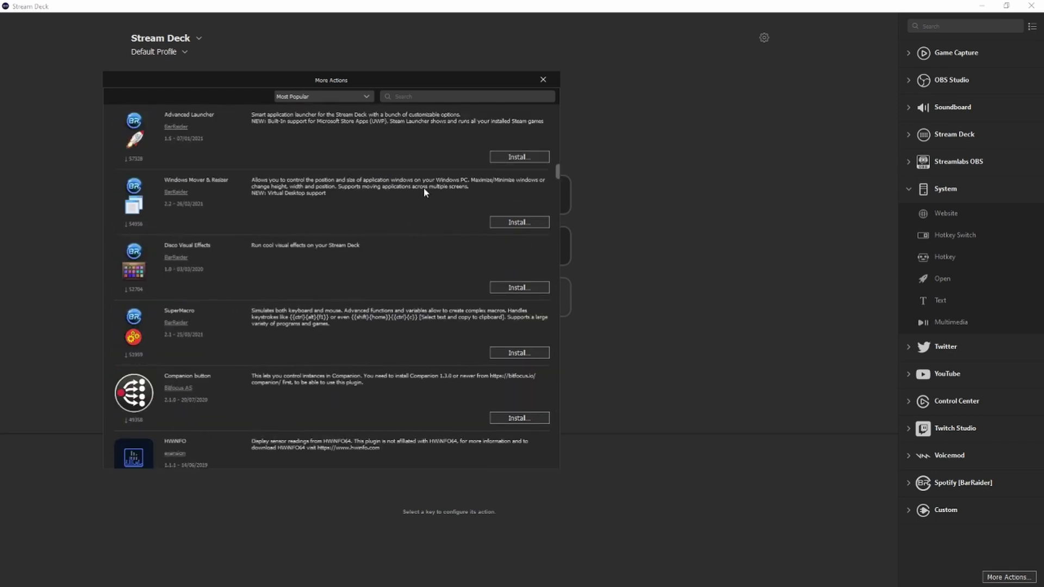
{"action": "left_click", "coordinate": [543, 81]}
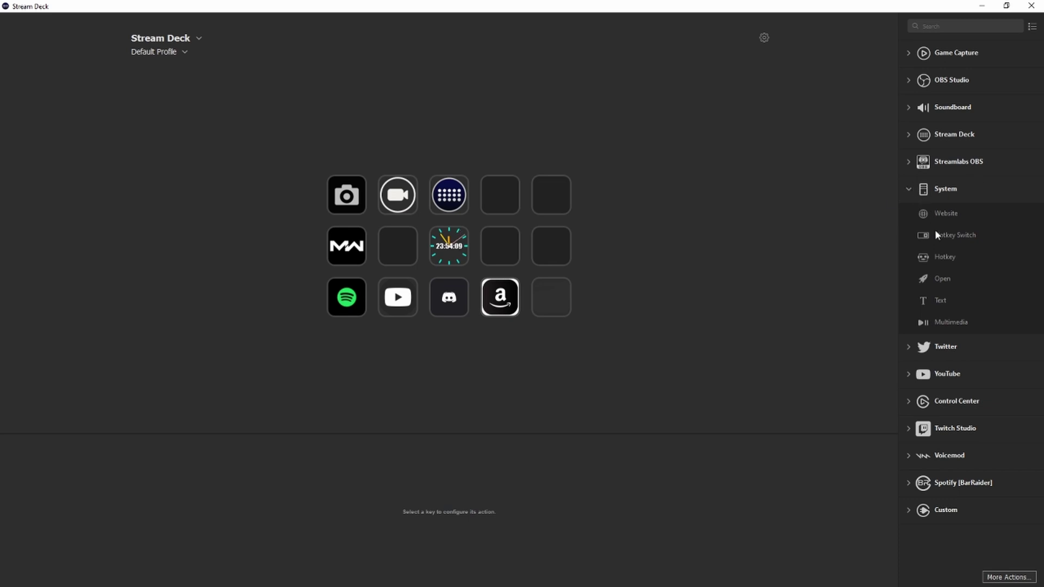
- Make the empty middle-row key open C:\Program Files\Google\Chrome\Application\chrome.exe, with its title cleared
{"action": "left_click_drag", "start_coordinate": [939, 272], "coordinate": [397, 236]}
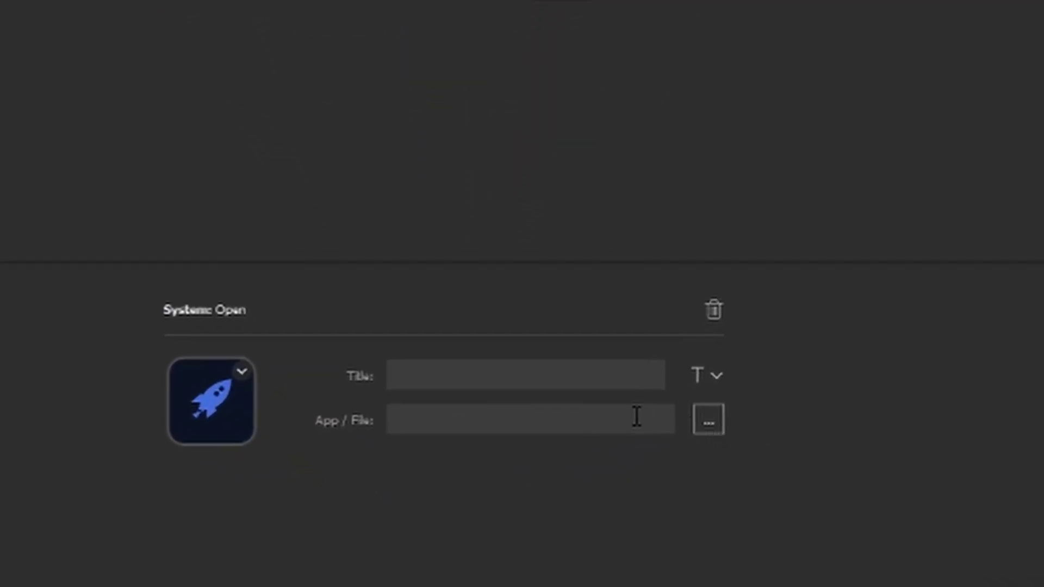
{"action": "left_click", "coordinate": [709, 420]}
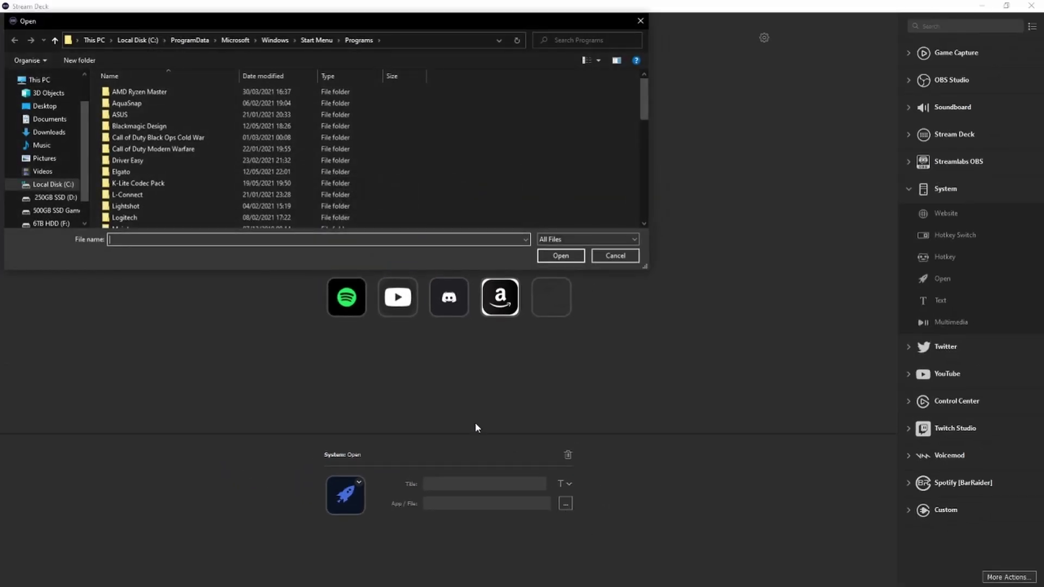
{"action": "left_click", "coordinate": [138, 40]}
{"action": "double_click", "coordinate": [145, 184]}
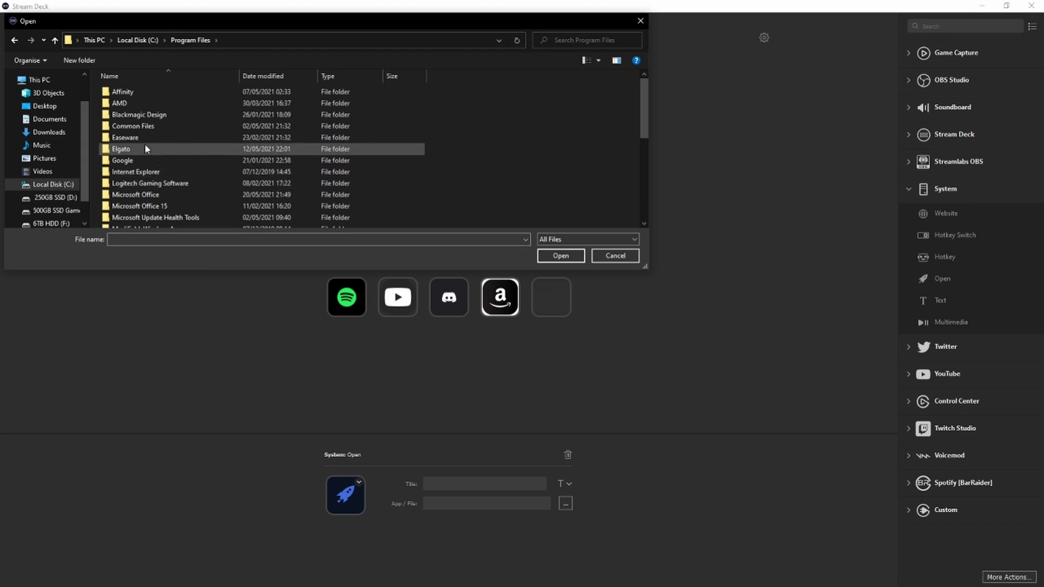
{"action": "double_click", "coordinate": [145, 159]}
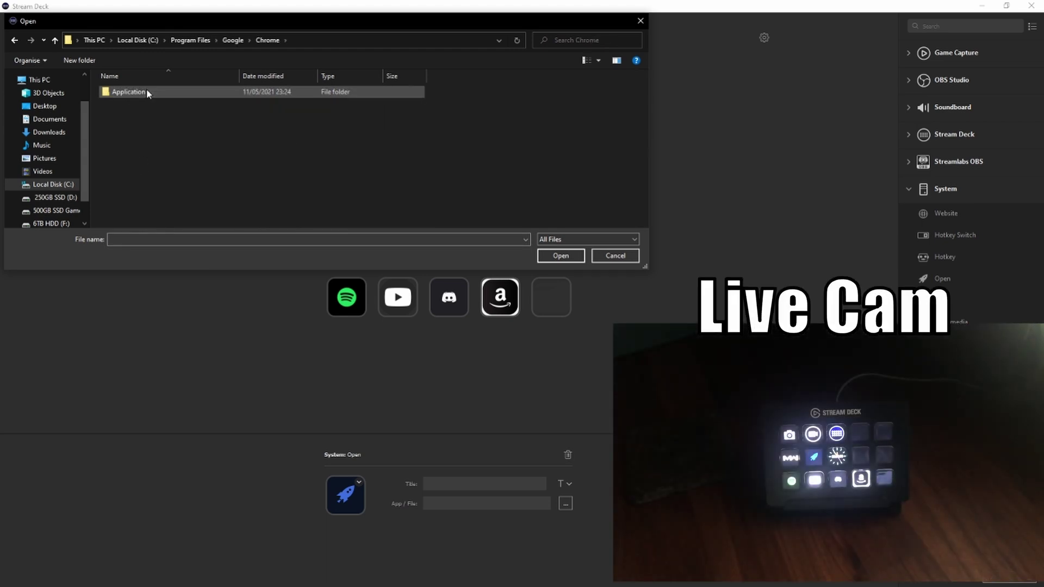
{"action": "double_click", "coordinate": [145, 92]}
{"action": "double_click", "coordinate": [144, 113]}
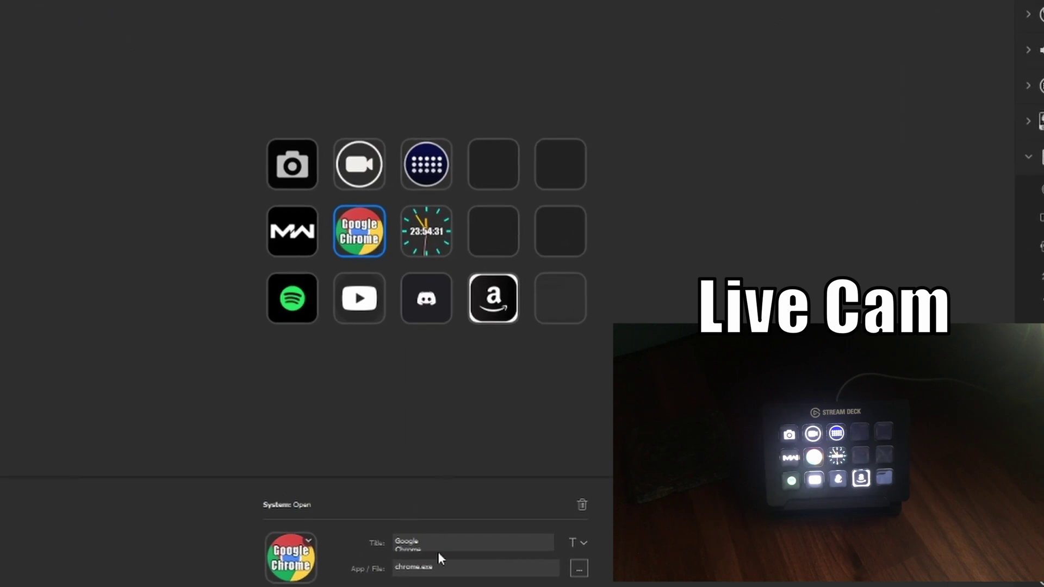
{"action": "left_click", "coordinate": [423, 540]}
{"action": "key", "text": "Delete"}
{"action": "key", "text": "Delete"}
{"action": "key", "text": "Delete"}
{"action": "key", "text": "Delete"}
{"action": "key", "text": "Delete"}
{"action": "key", "text": "Delete"}
{"action": "key", "text": "Delete"}
{"action": "key", "text": "Delete"}
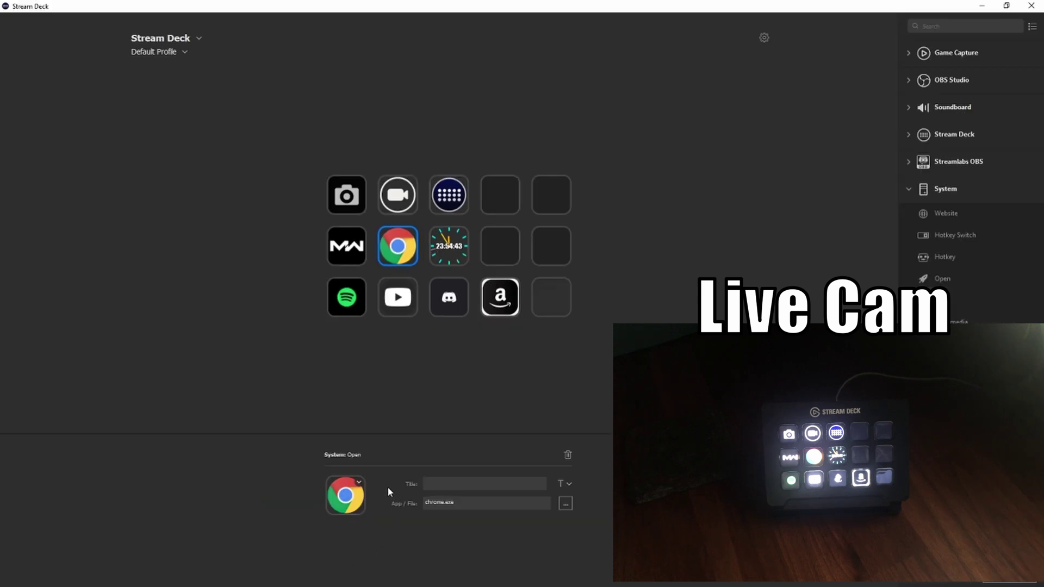
- Set the Chrome key's icon from file to the Chrome image in Desktop\Streamdeck
{"action": "left_click", "coordinate": [359, 483]}
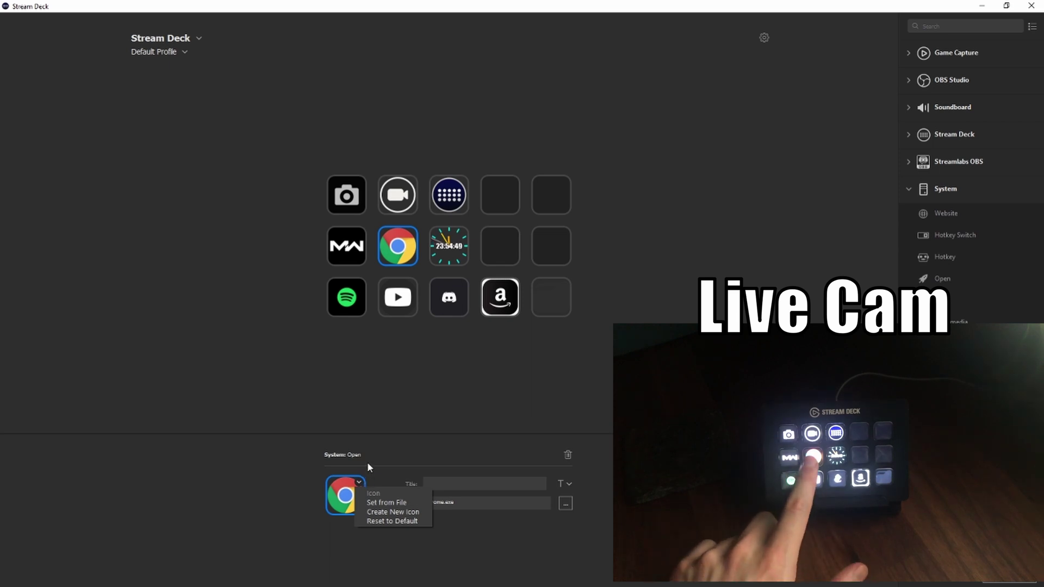
{"action": "left_click", "coordinate": [433, 529]}
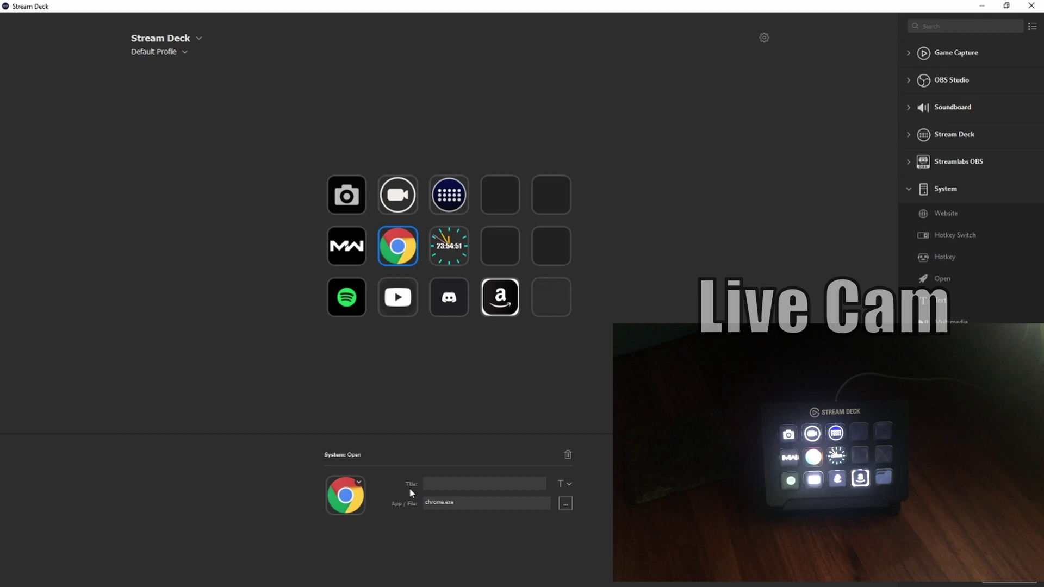
{"action": "left_click", "coordinate": [360, 483]}
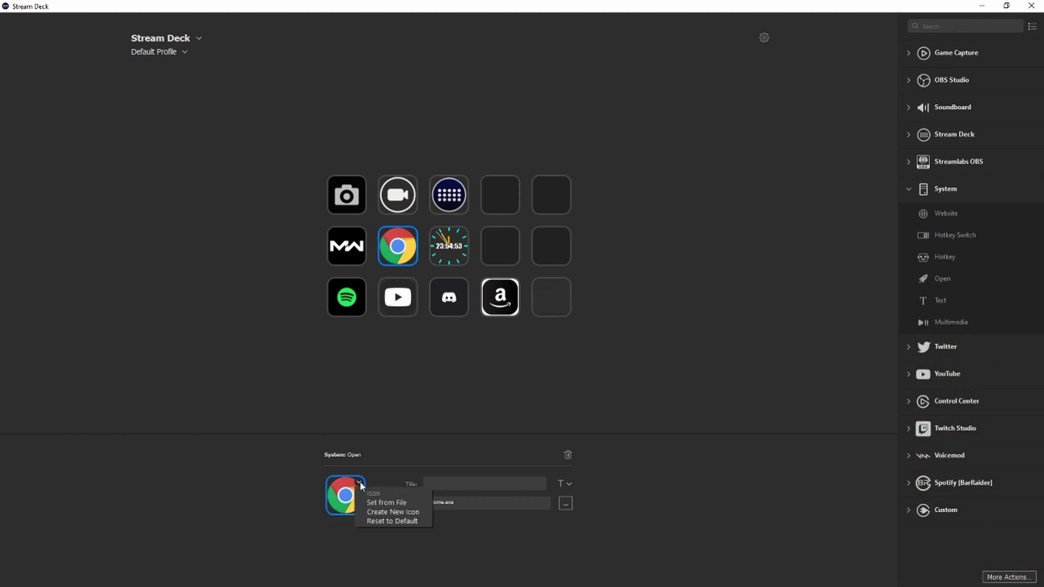
{"action": "left_click", "coordinate": [381, 503]}
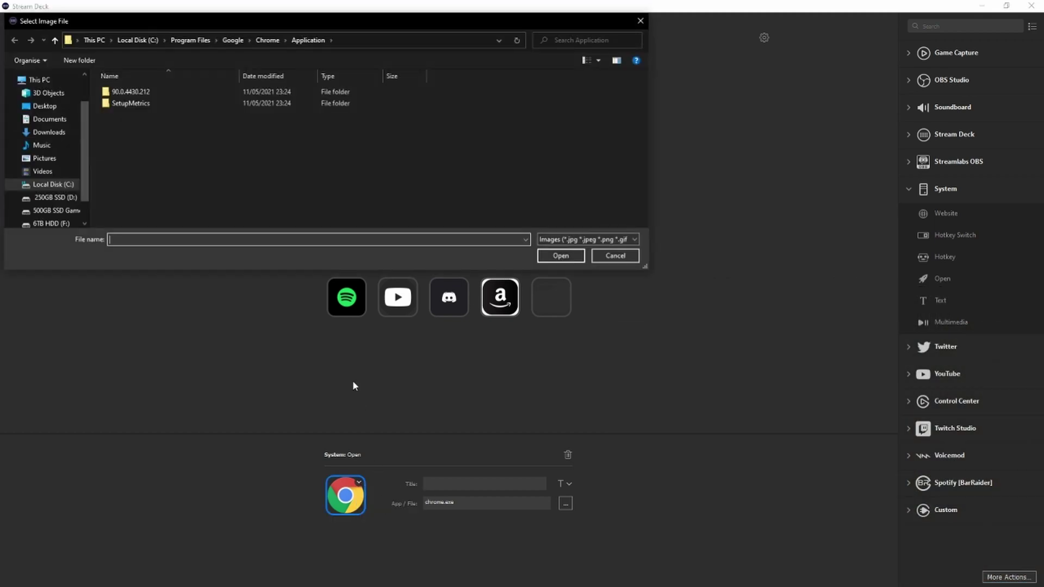
{"action": "left_click", "coordinate": [54, 108]}
{"action": "double_click", "coordinate": [123, 102]}
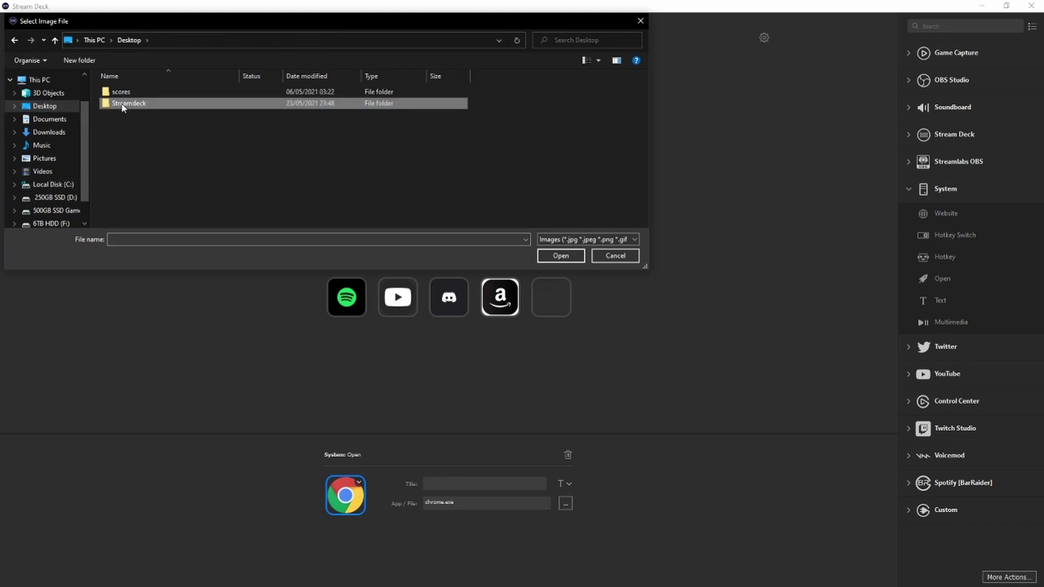
{"action": "double_click", "coordinate": [131, 102]}
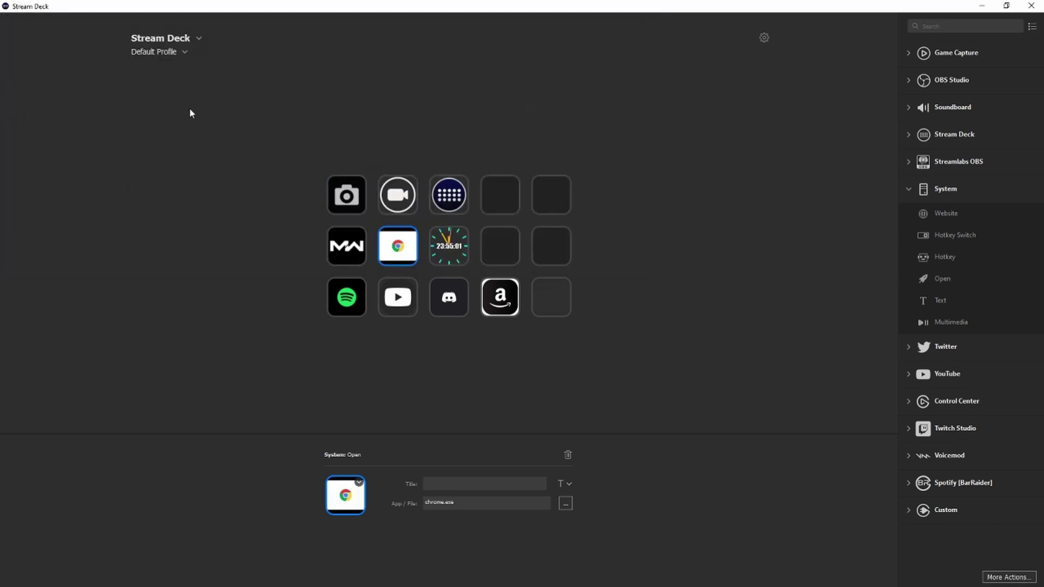